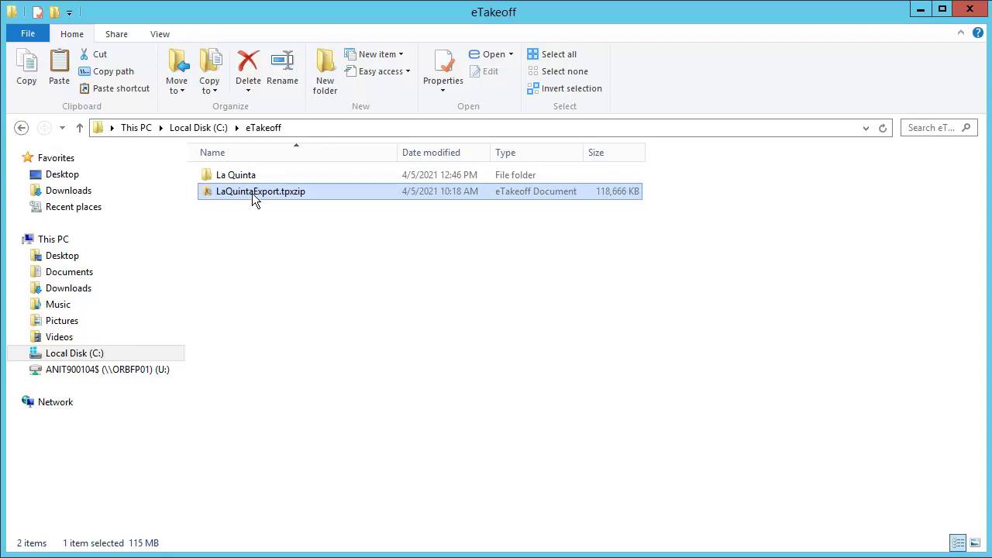
{"action": "double_click", "coordinate": [252, 193]}
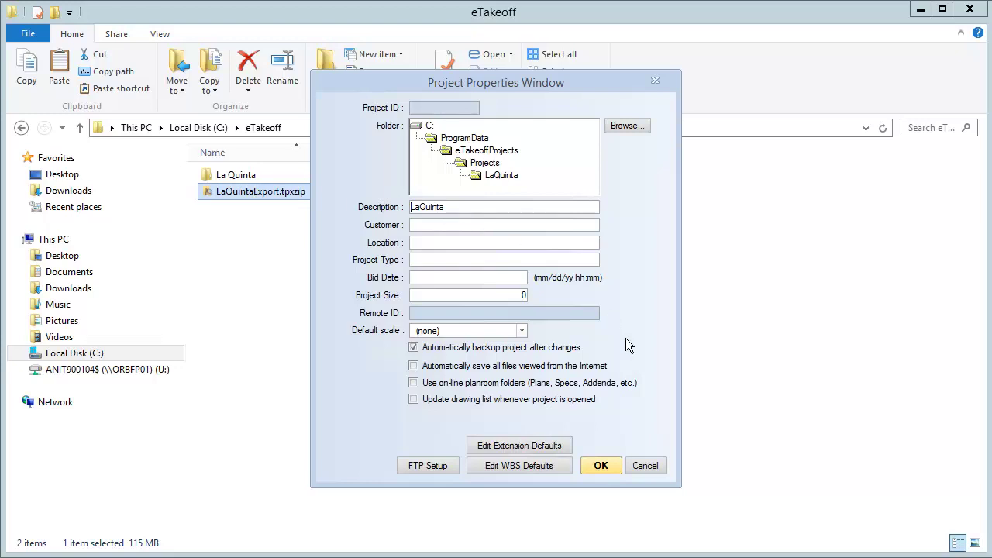
{"action": "left_click", "coordinate": [644, 466]}
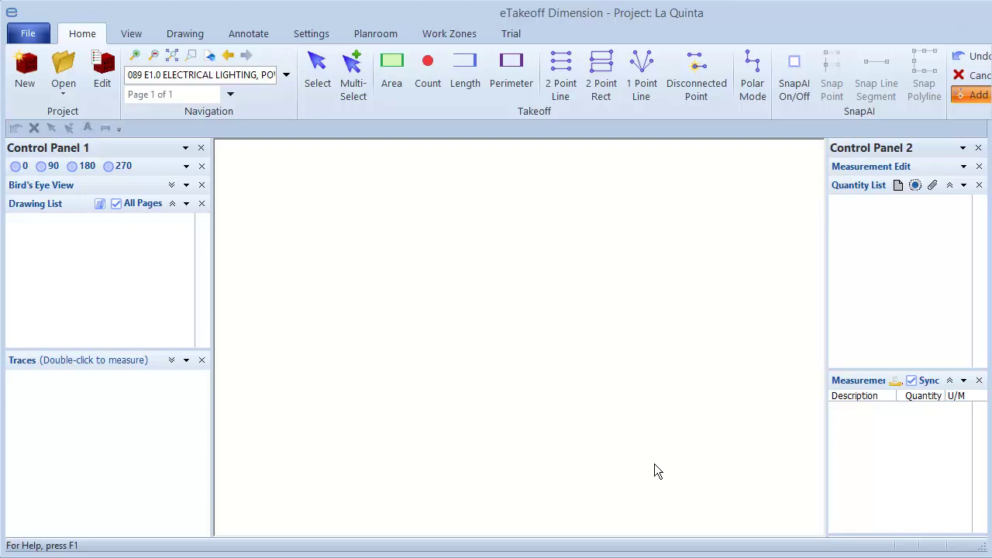
{"action": "left_click", "coordinate": [25, 70]}
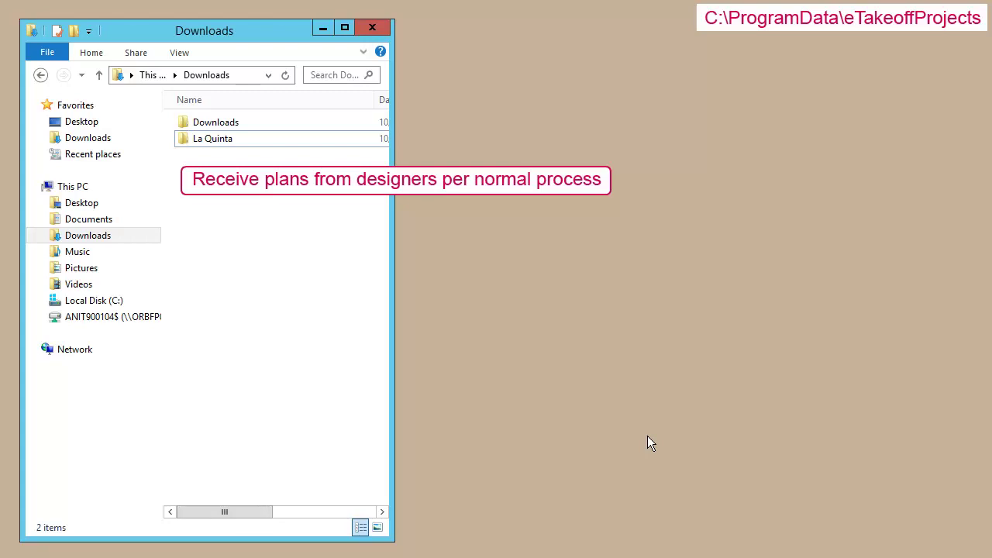
Step: Transfer the La Quinta plans folder from Downloads into C:\ProgramData\eTakeoffProjects
{"action": "double_click", "coordinate": [206, 139]}
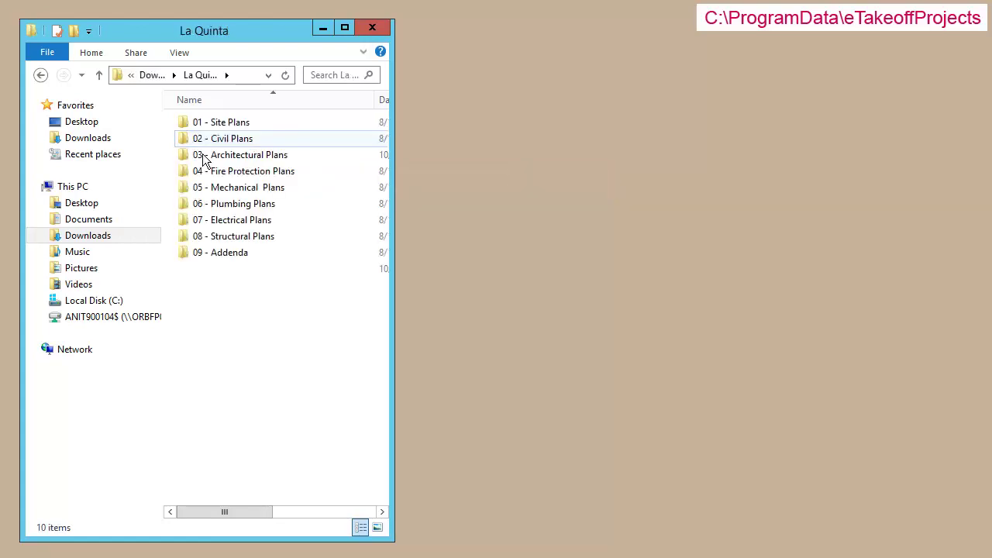
{"action": "double_click", "coordinate": [205, 156]}
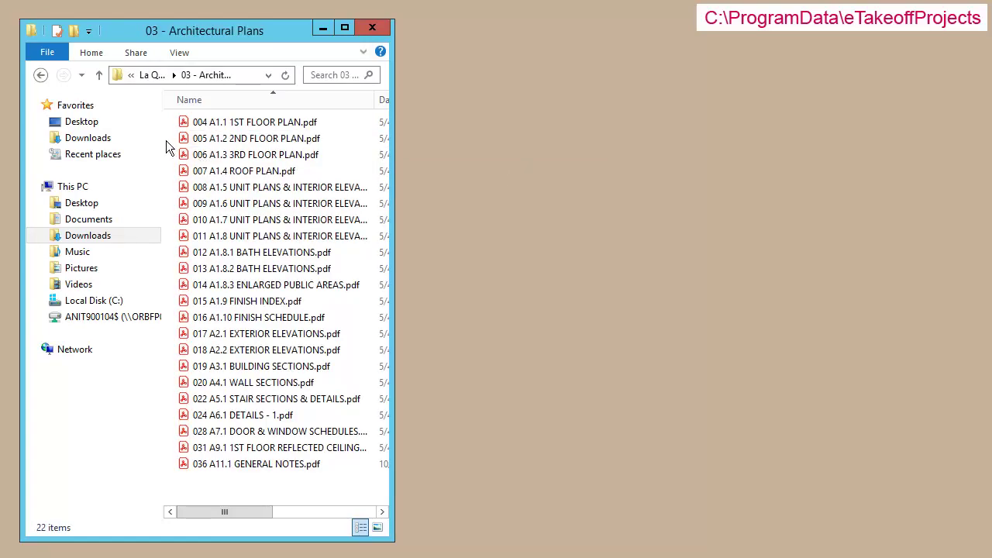
{"action": "left_click", "coordinate": [146, 73]}
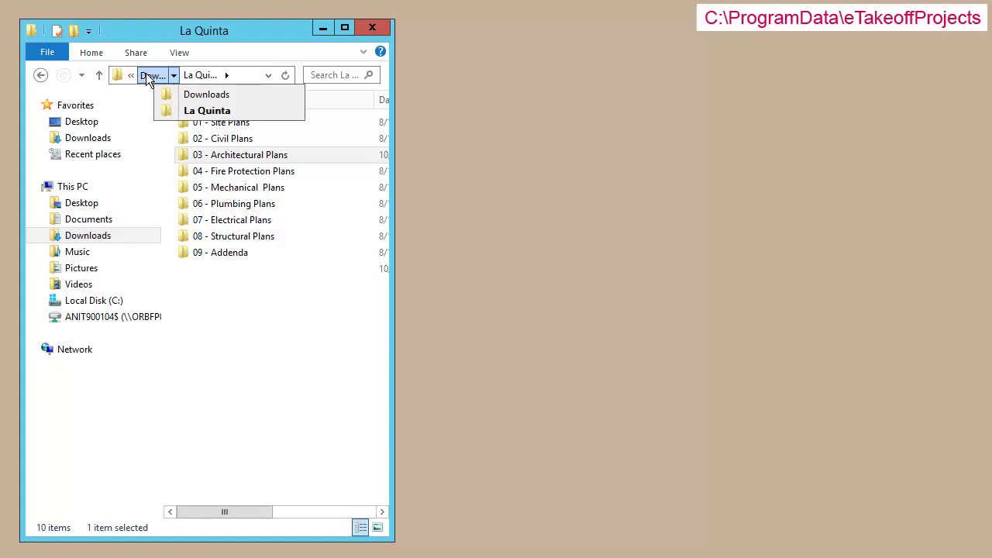
{"action": "left_click", "coordinate": [145, 73]}
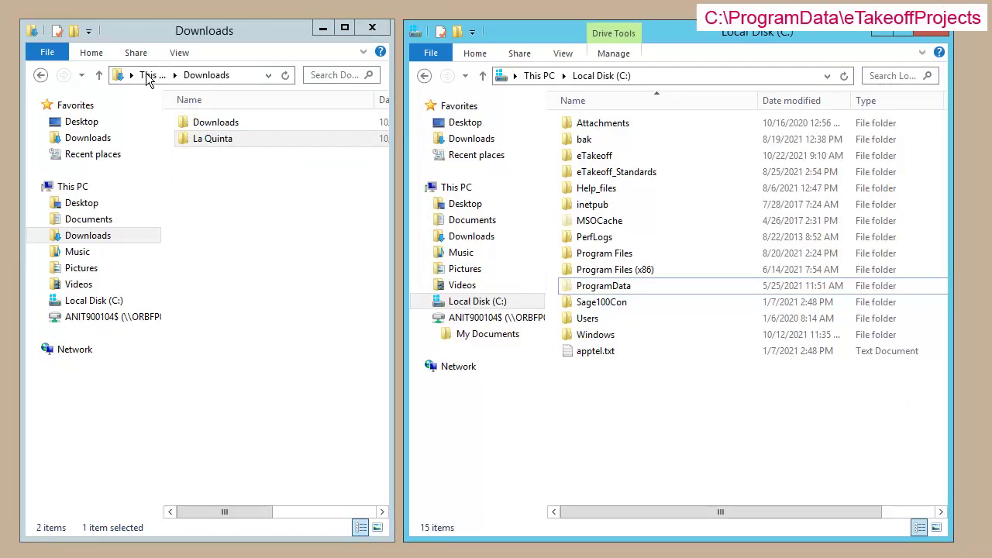
{"action": "double_click", "coordinate": [604, 286]}
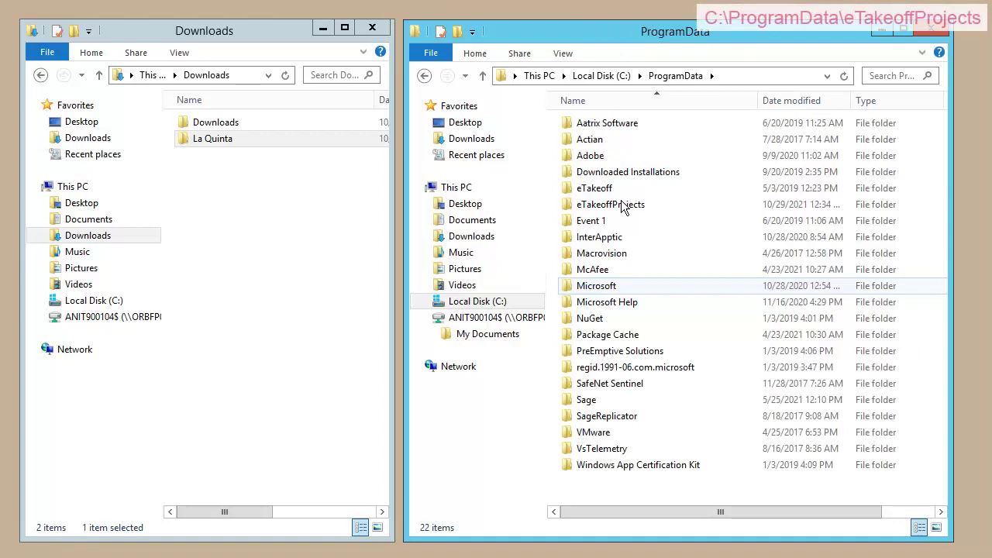
{"action": "double_click", "coordinate": [624, 205]}
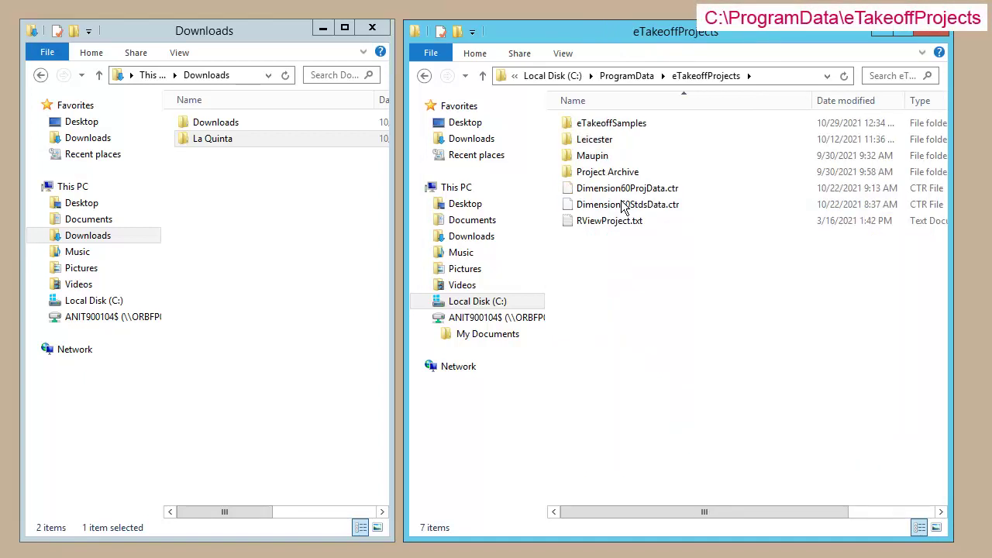
{"action": "left_click_drag", "start_coordinate": [209, 138], "coordinate": [673, 364]}
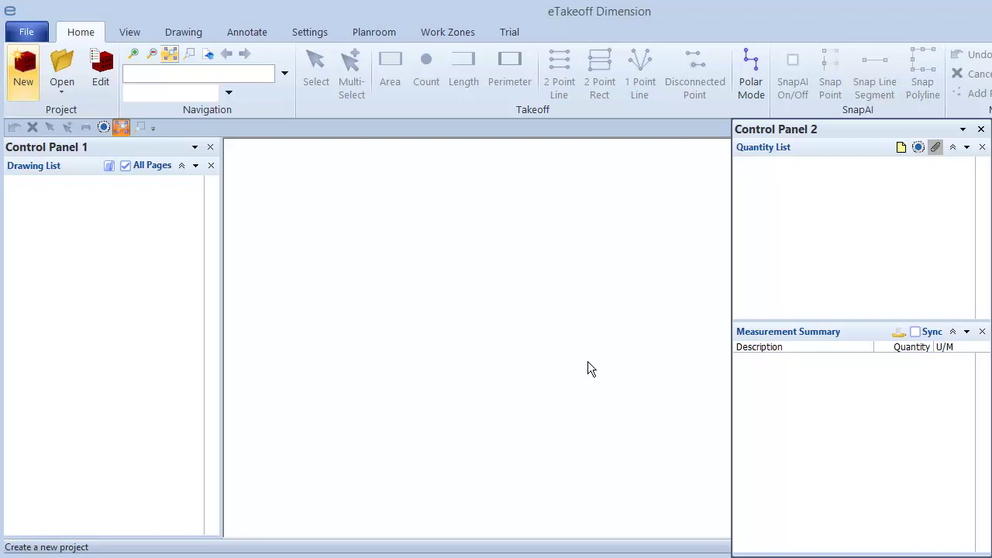
Step: Switch to eTakeoff Dimension and start a new project using the La Quinta folder under eTakeoffProjects
{"action": "left_click", "coordinate": [24, 69]}
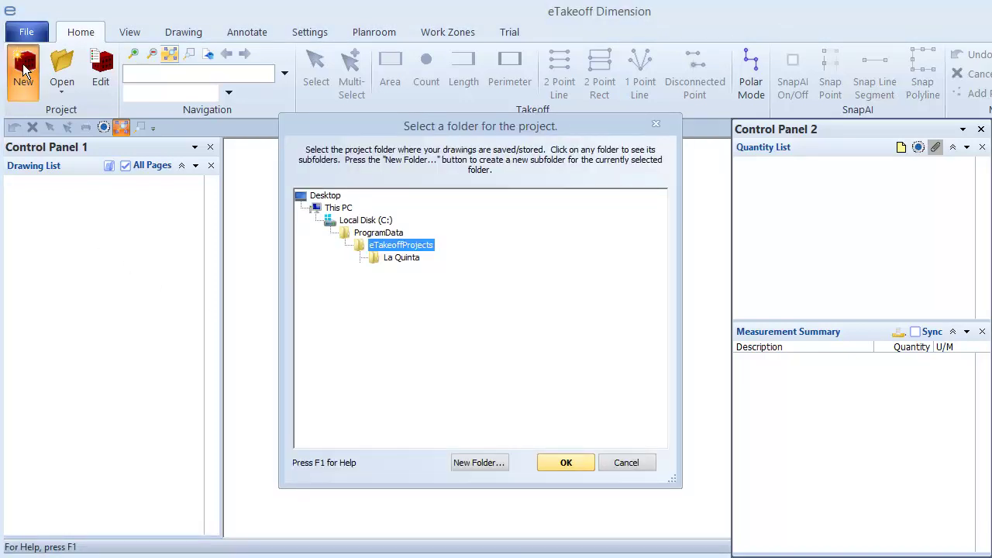
{"action": "left_click", "coordinate": [421, 258]}
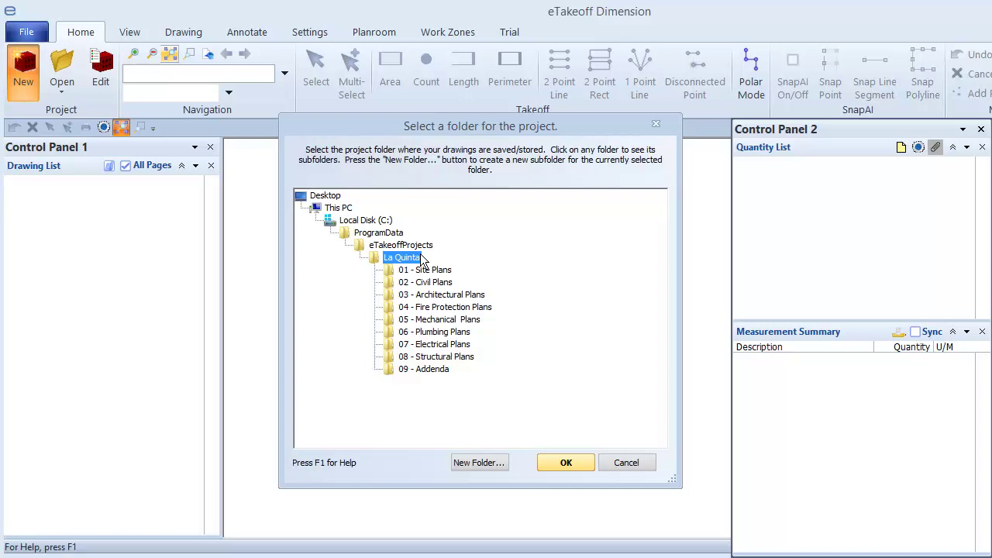
{"action": "left_click", "coordinate": [573, 464]}
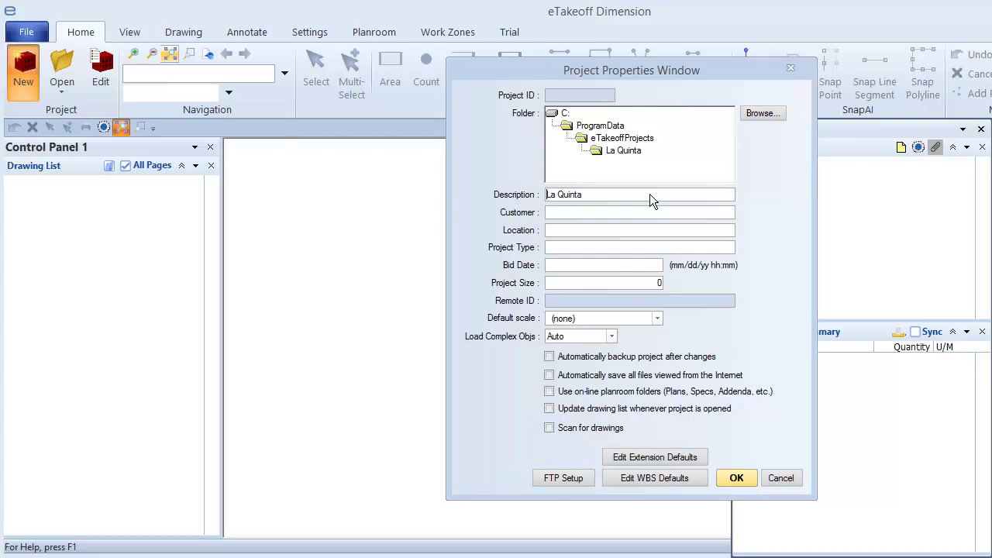
Step: Set the project description to 2022-08 La Quinta, customer to La Quinta Corporation, location to Portland, Oregon, and bid date to 8/31/2021
{"action": "key", "text": "ctrl+a"}
{"action": "type", "text": "2022-08 La Quin"}
{"action": "key", "text": "Tab"}
{"action": "type", "text": "La Quinta Corporation"}
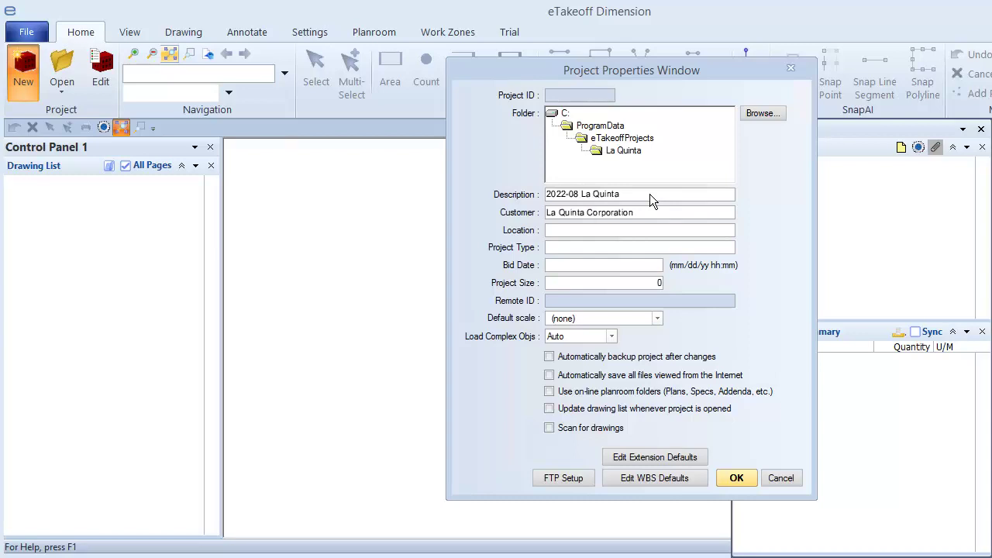
{"action": "key", "text": "Tab"}
{"action": "type", "text": "Portland, Orego"}
{"action": "key", "text": "Tab"}
{"action": "key", "text": "Tab"}
{"action": "type", "text": "8/31/202"}
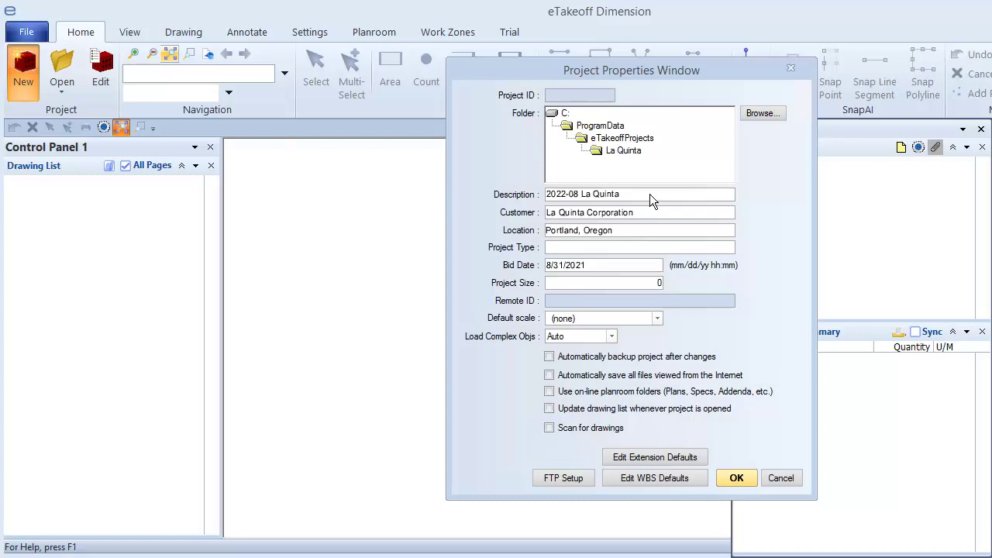
Step: Enable automatic project backup after changes and scanning for drawings, keep the default scale at none, and accept the project properties
{"action": "left_click", "coordinate": [657, 318]}
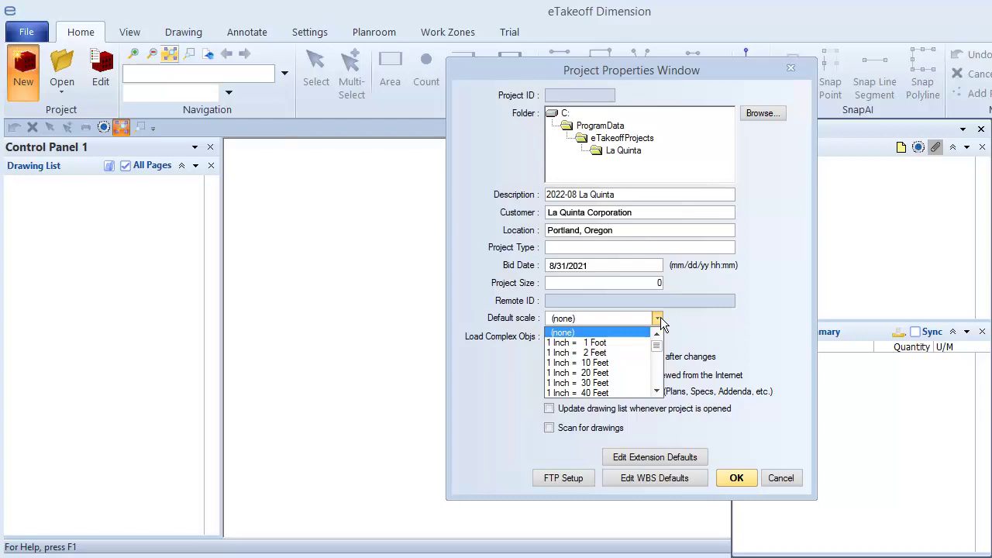
{"action": "left_click", "coordinate": [660, 317]}
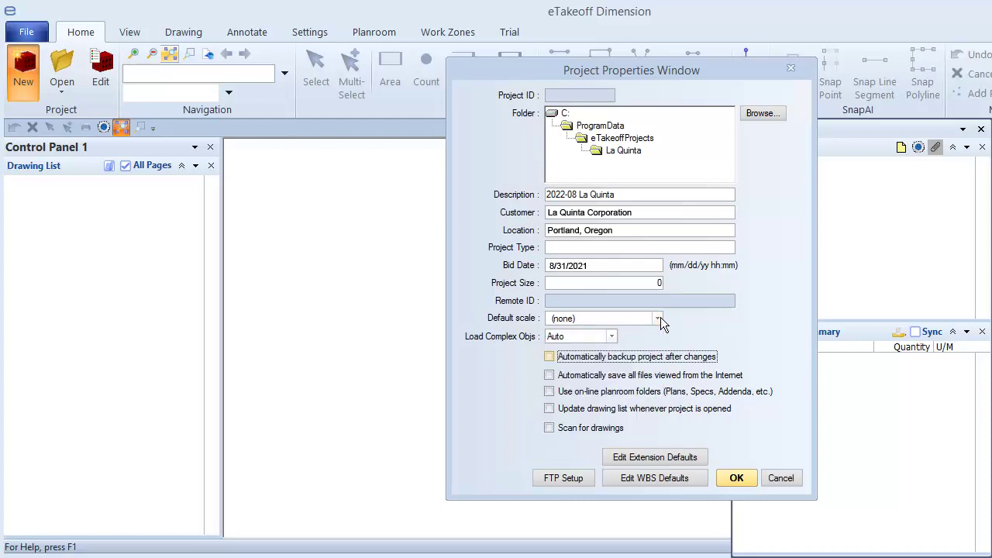
{"action": "left_click", "coordinate": [548, 358]}
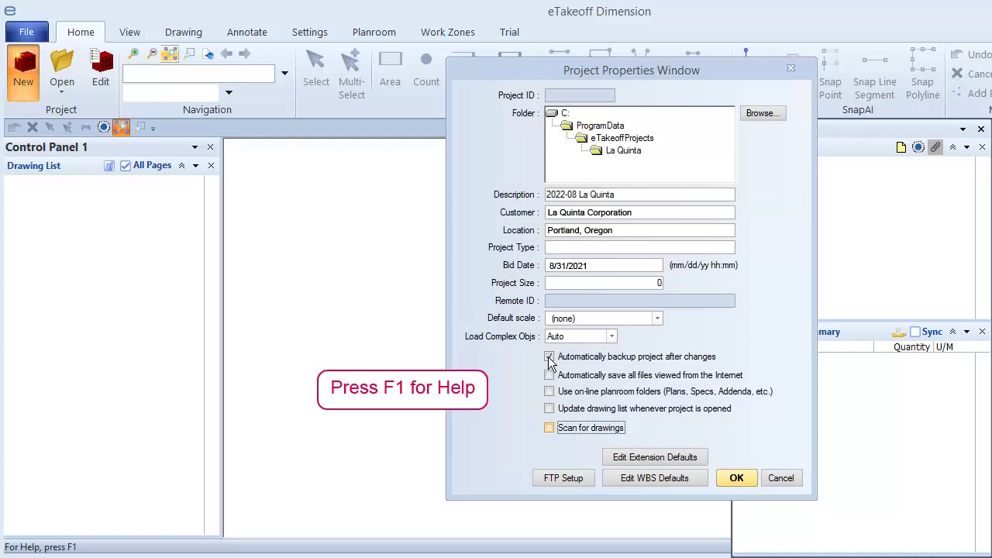
{"action": "left_click", "coordinate": [549, 429]}
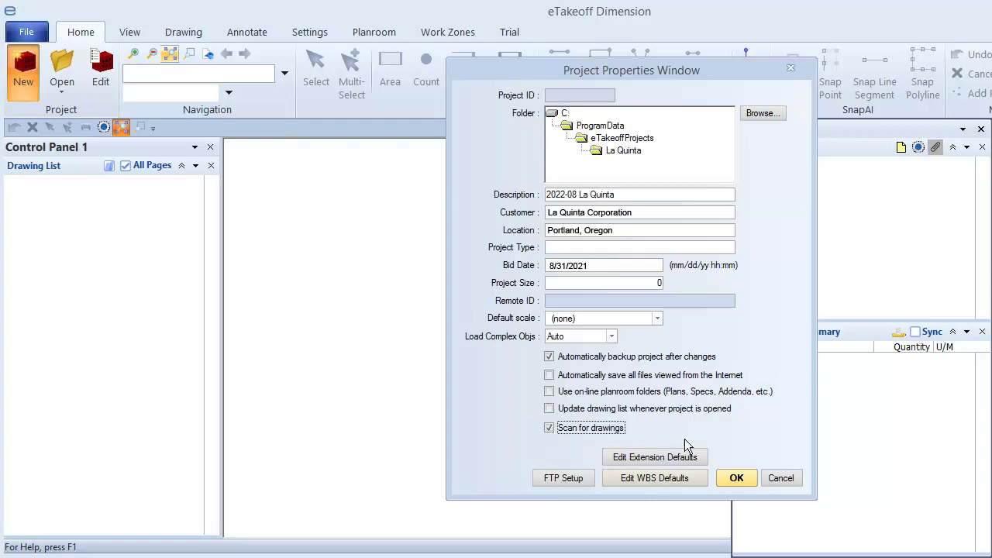
{"action": "left_click", "coordinate": [736, 477]}
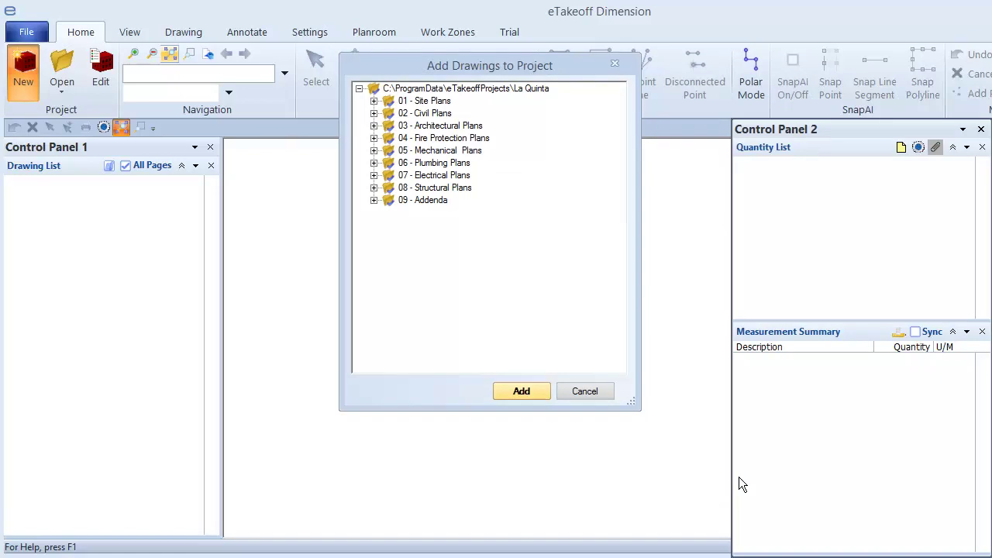
Step: Review the Site Plans and Mechanical Plans drawings, keep all plan folders selected, and add the drawings to the project
{"action": "left_click", "coordinate": [373, 101]}
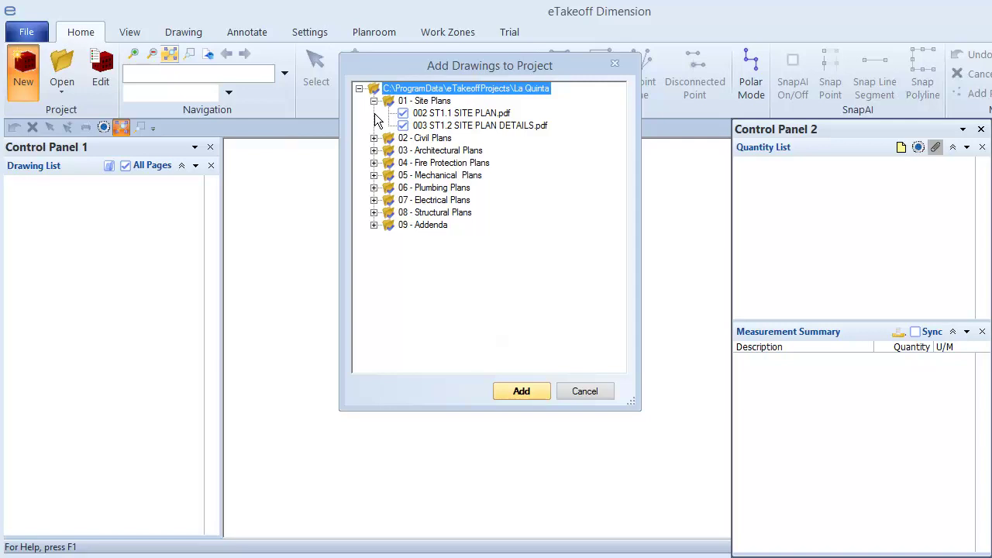
{"action": "left_click", "coordinate": [374, 175]}
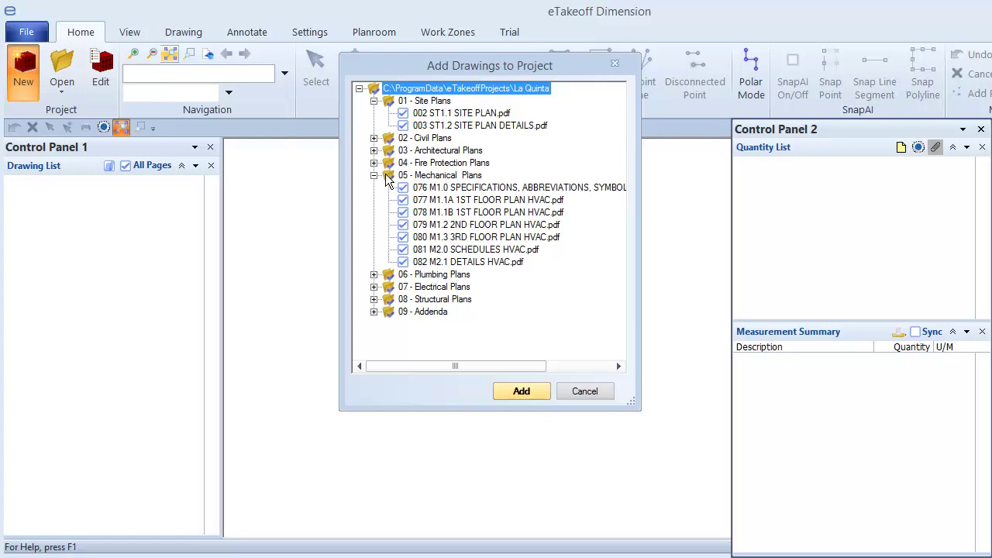
{"action": "left_click", "coordinate": [389, 174]}
{"action": "left_click", "coordinate": [389, 174]}
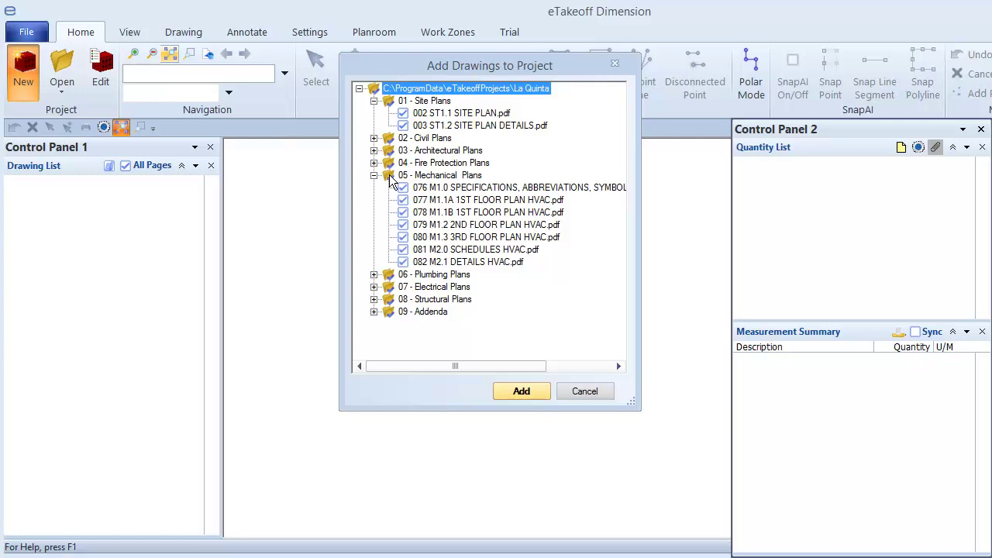
{"action": "left_click", "coordinate": [526, 395]}
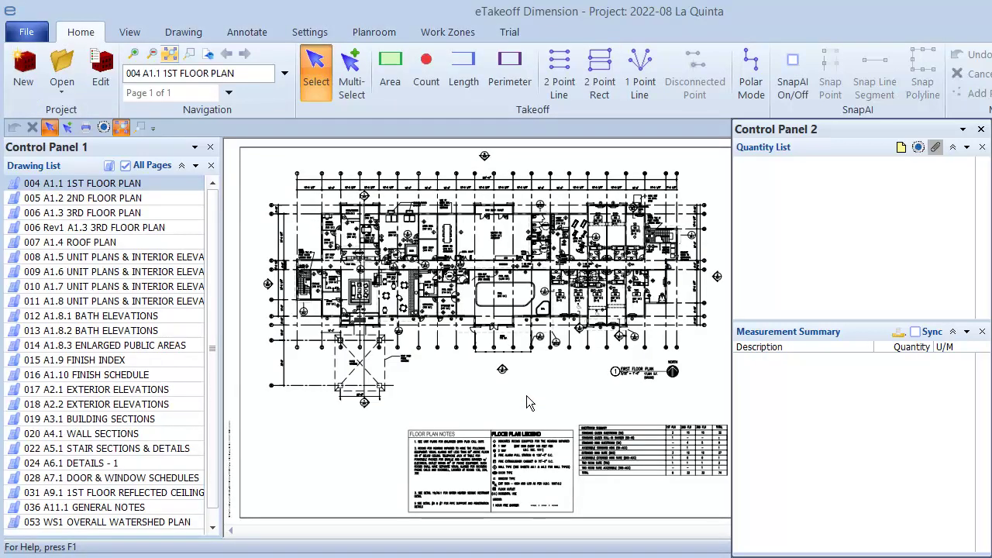